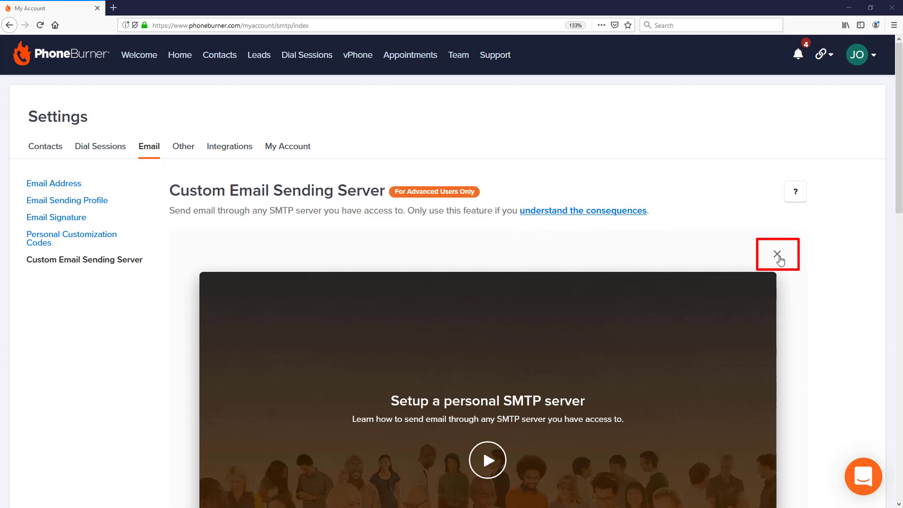
- Close the setup video and select Gmail / G Suite as the email provider
click(778, 257)
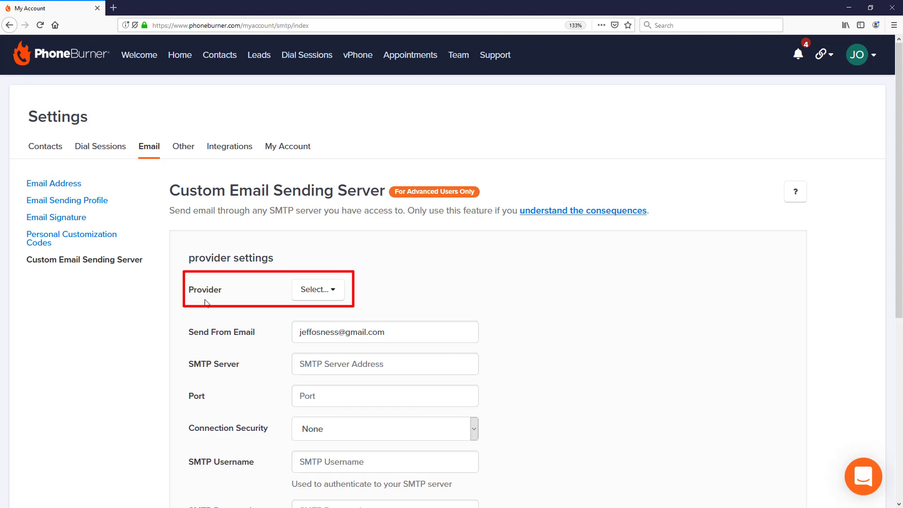
click(330, 294)
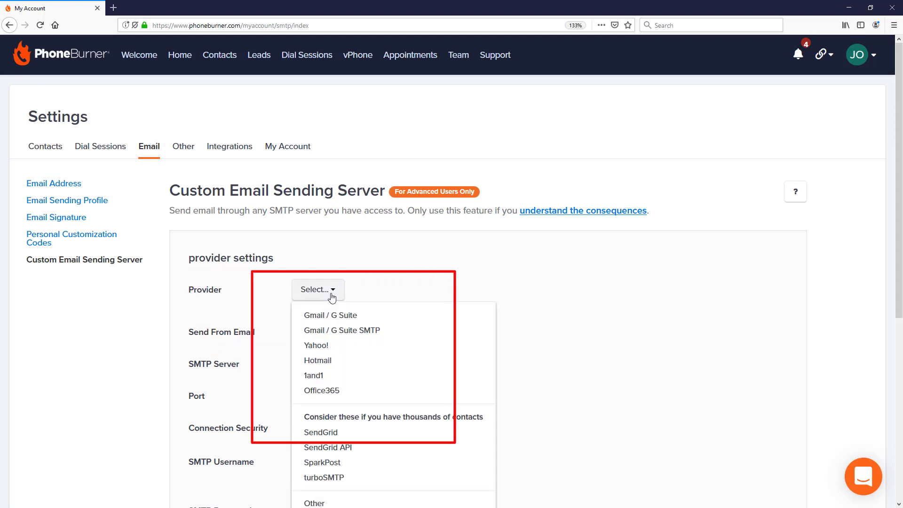
click(332, 322)
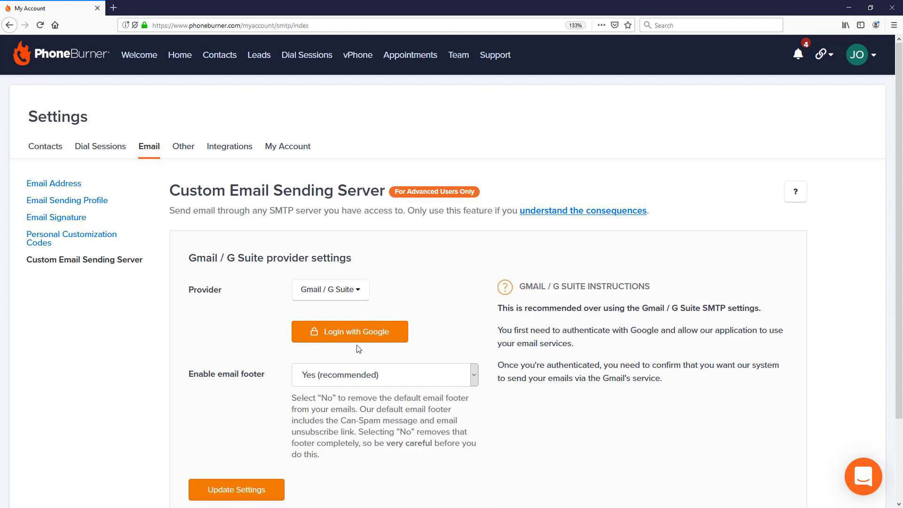
- Preview the Gmail / G Suite SMTP provider, then return to Gmail / G Suite
click(347, 291)
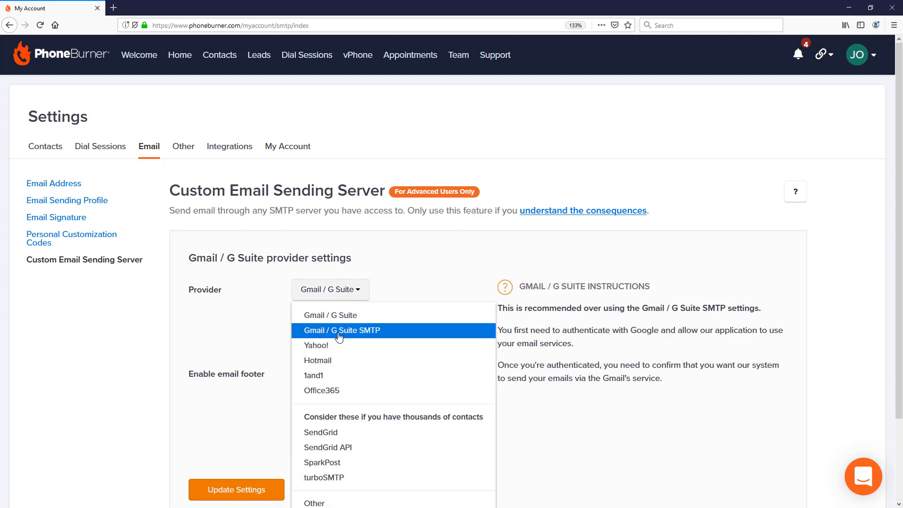
click(354, 336)
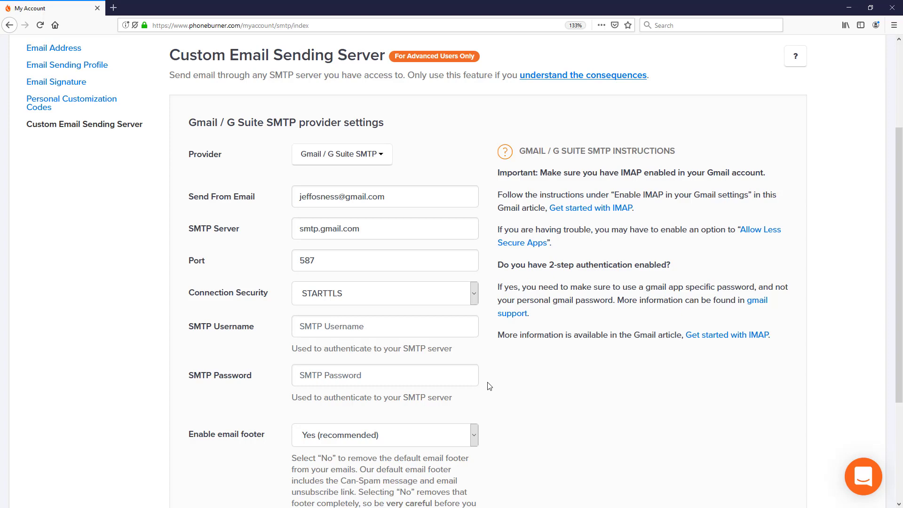
click(358, 156)
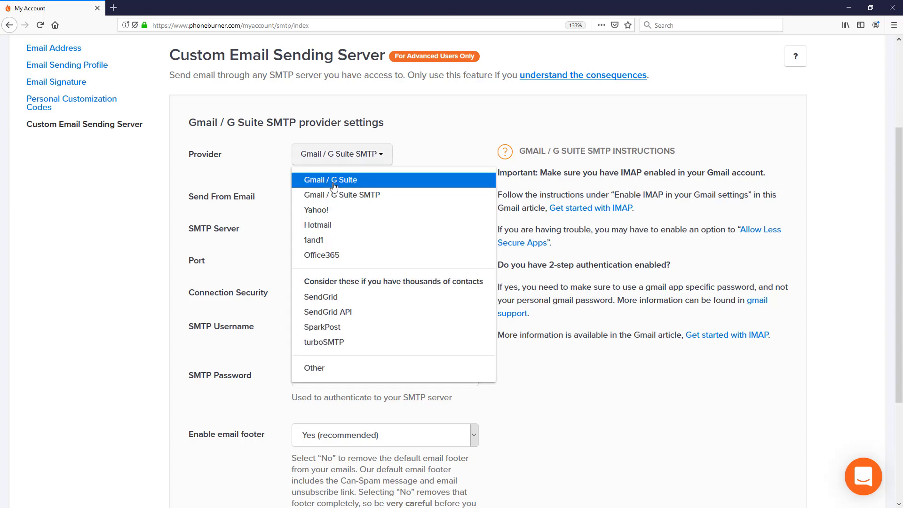
click(340, 183)
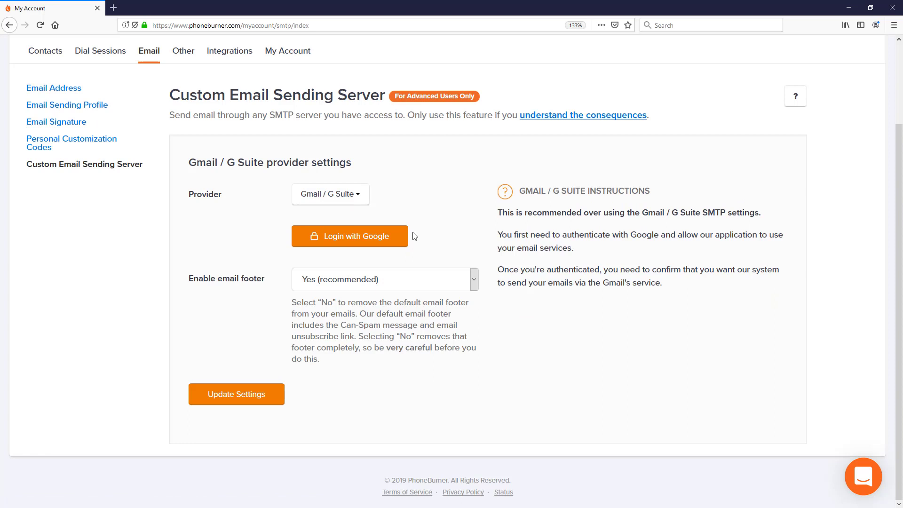
- Cycle the provider through 1and1, SendGrid and SendGrid API, ending on Other
click(329, 194)
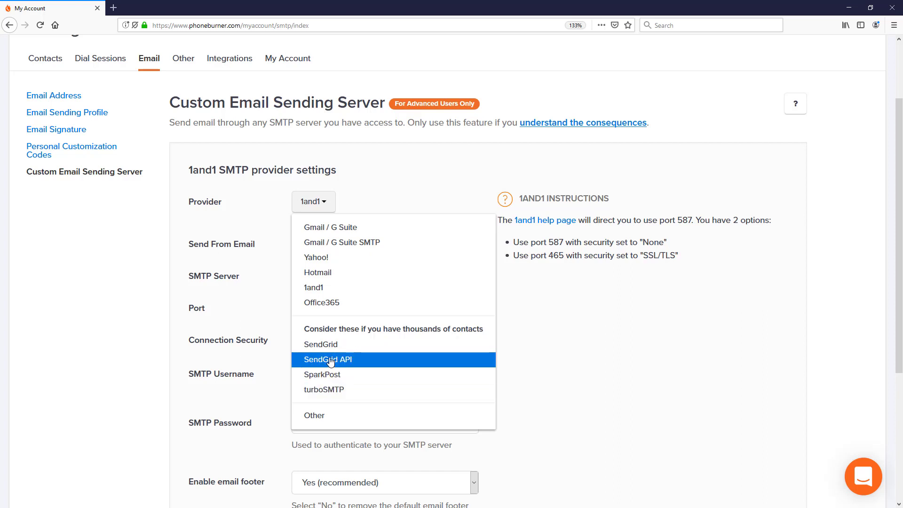
click(330, 349)
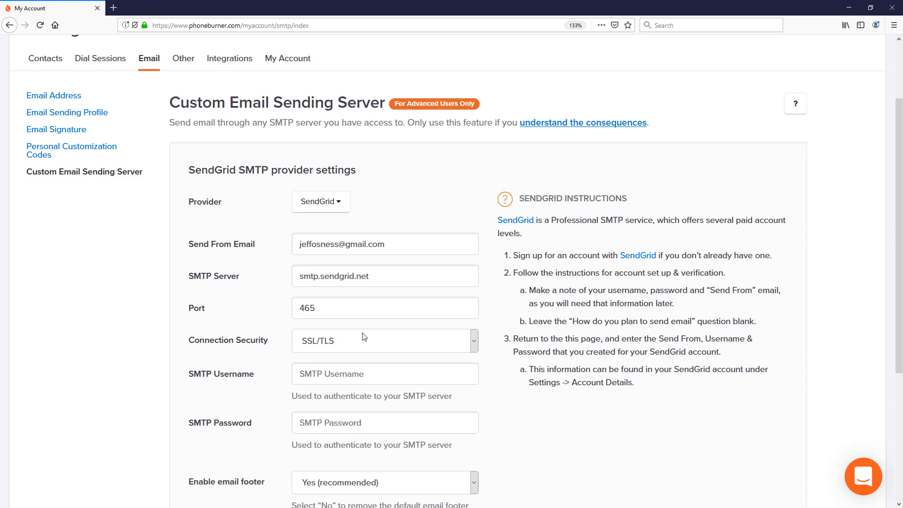
click(338, 206)
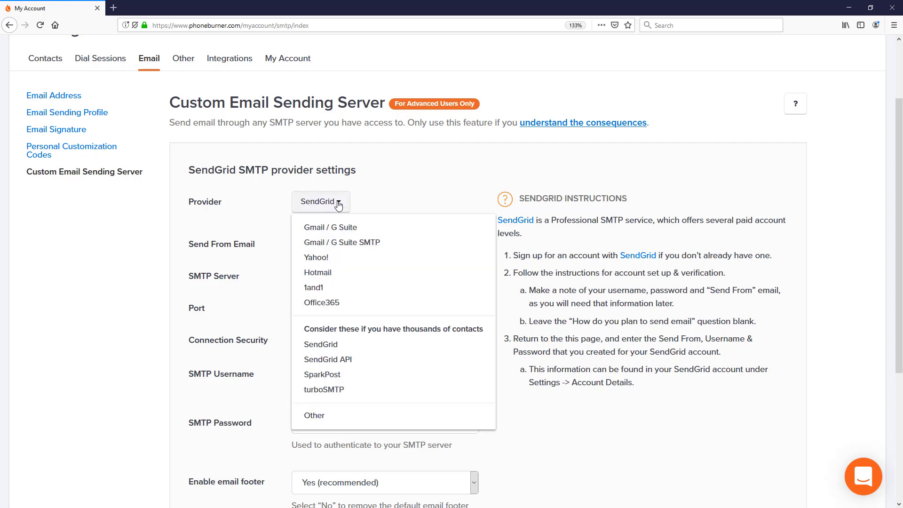
click(328, 359)
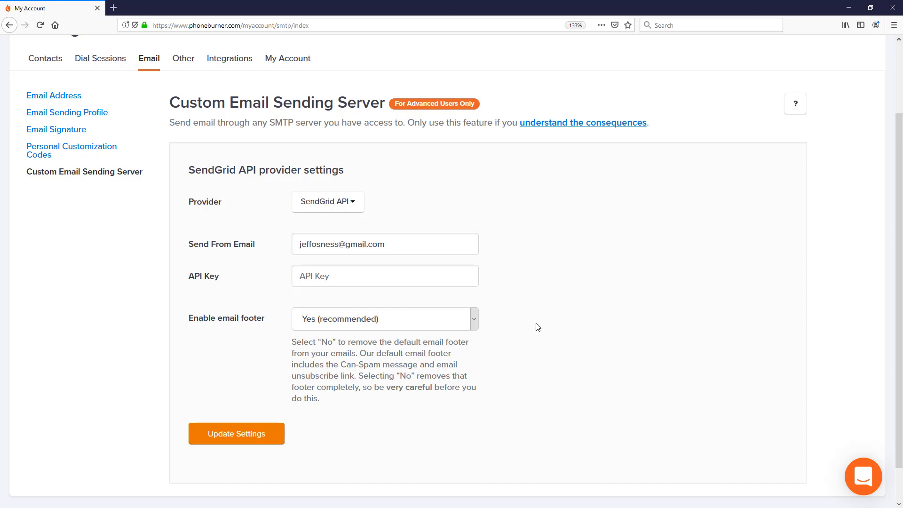
click(338, 205)
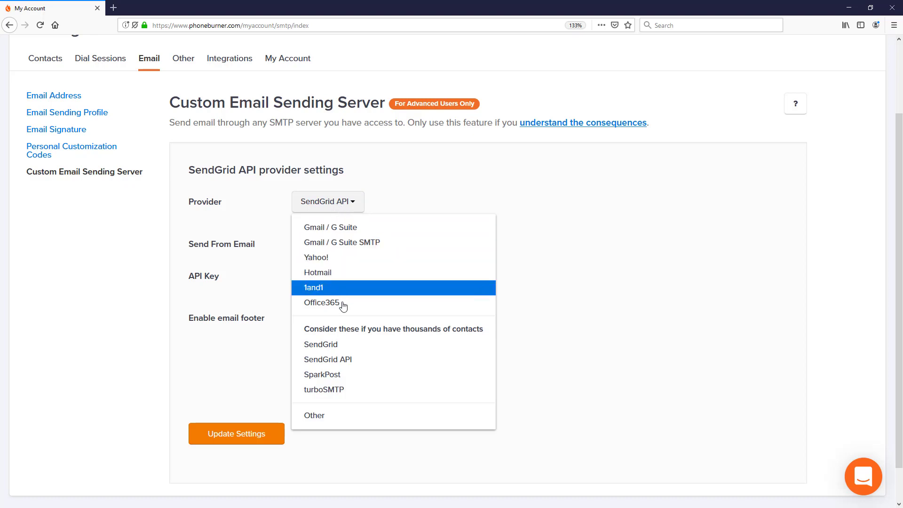
click(331, 416)
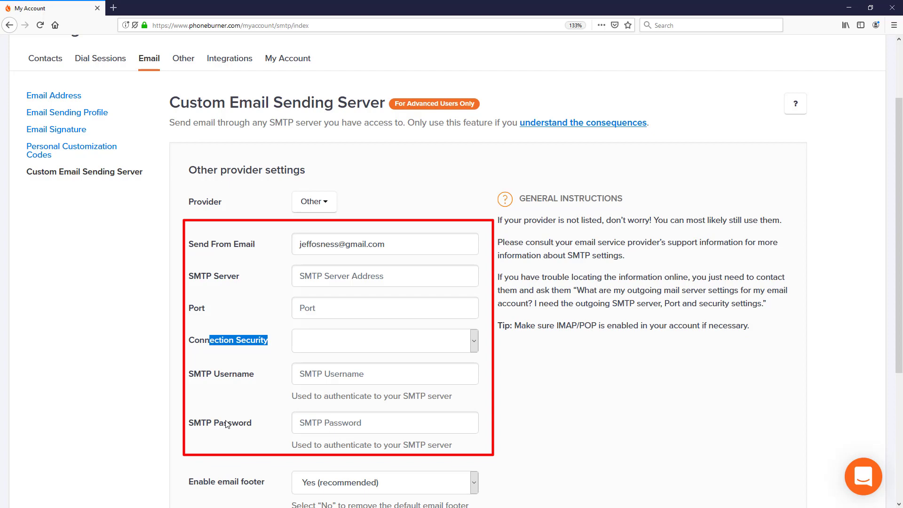
- Change Enable email footer from Yes (recommended) to No on the Other provider form
click(267, 347)
scroll(270, 357, down, 4)
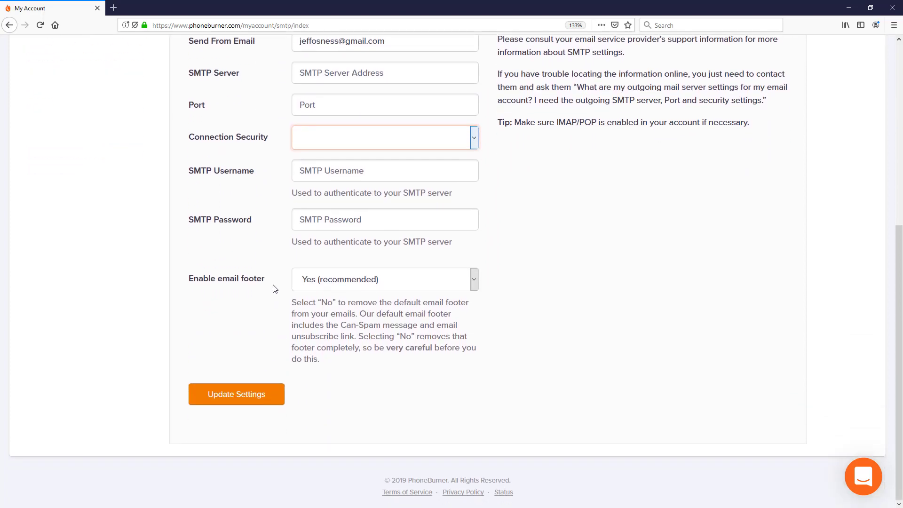
drag(273, 281, 202, 281)
click(244, 299)
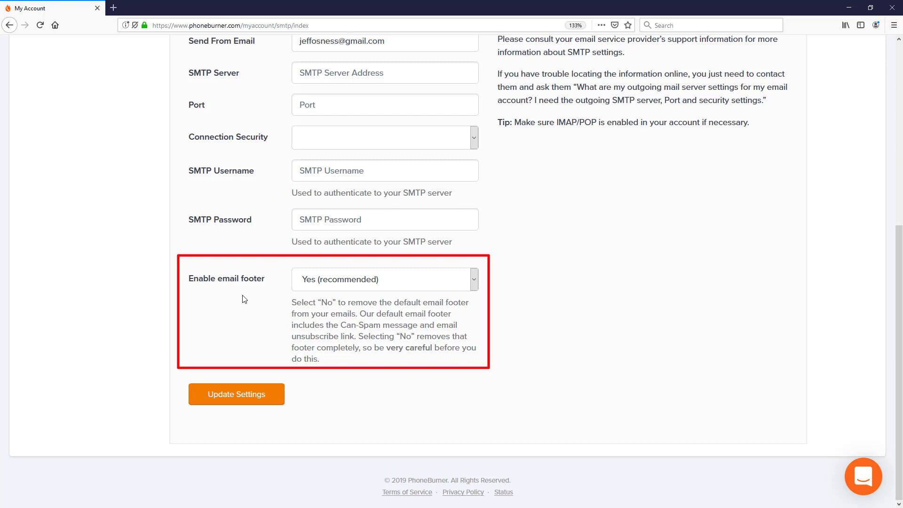
click(410, 283)
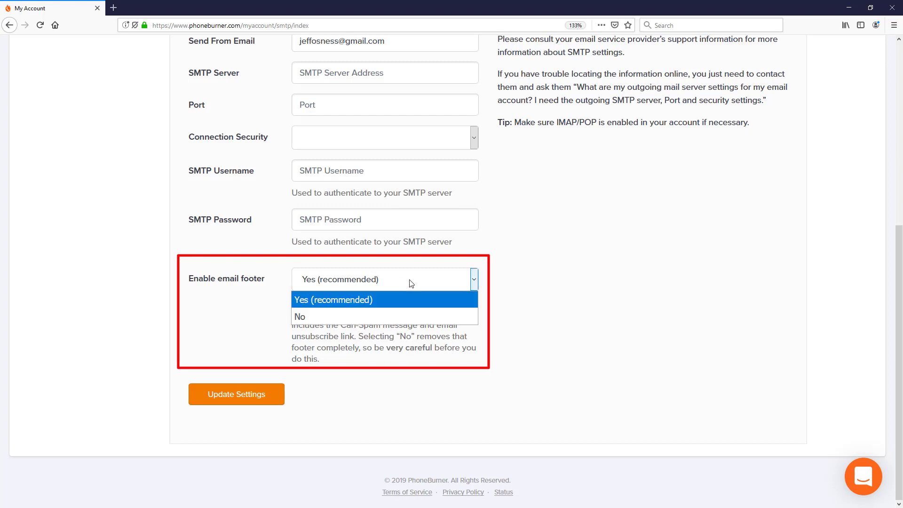
click(328, 317)
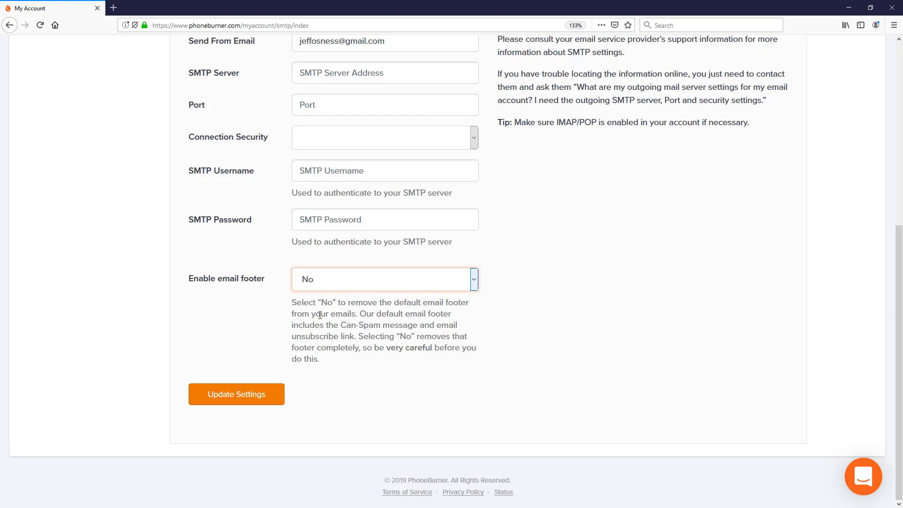
scroll(541, 282, up, 3)
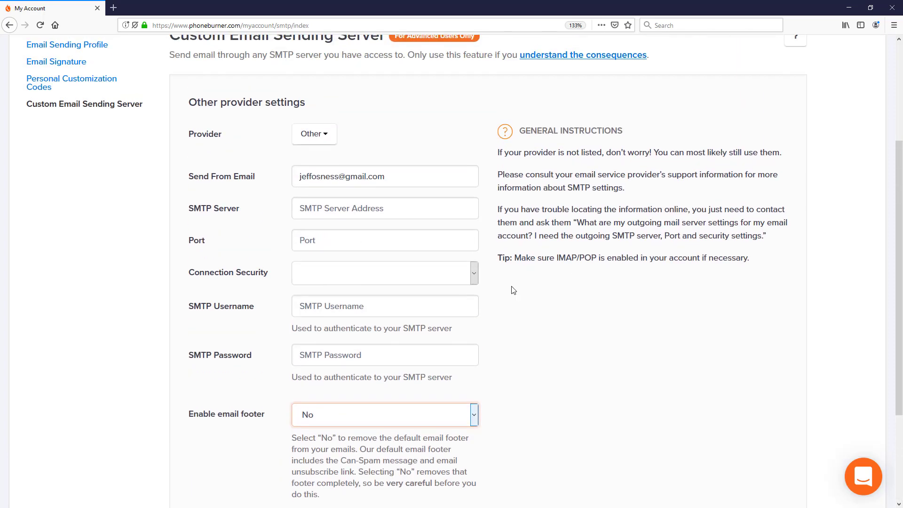
- Select Gmail / G Suite as the provider and start Login with Google
click(333, 142)
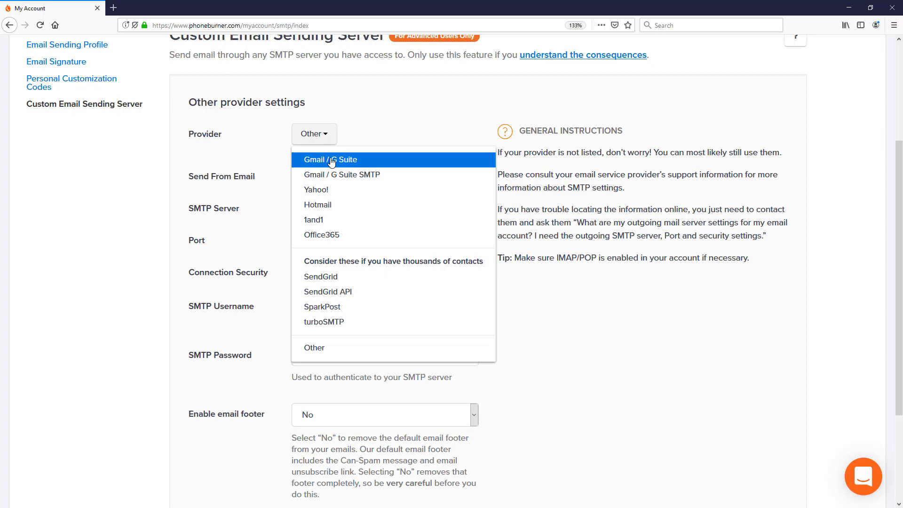
click(331, 160)
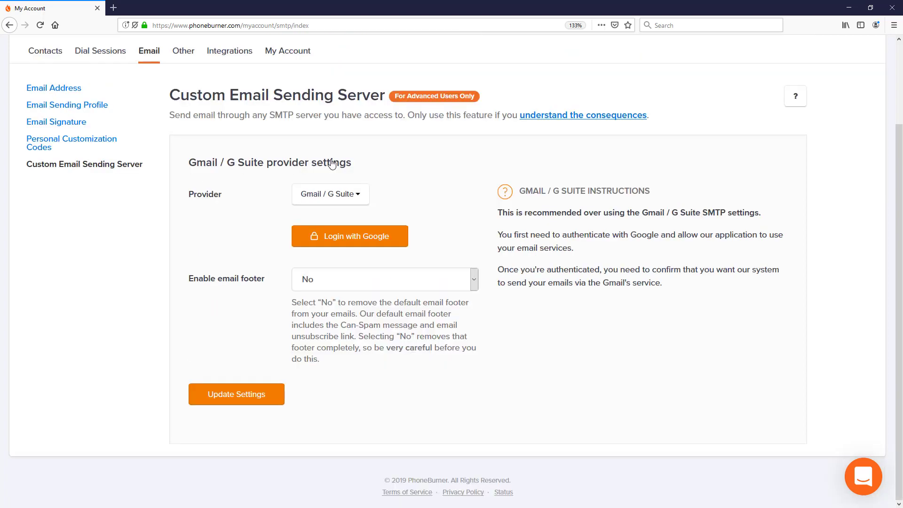
click(350, 238)
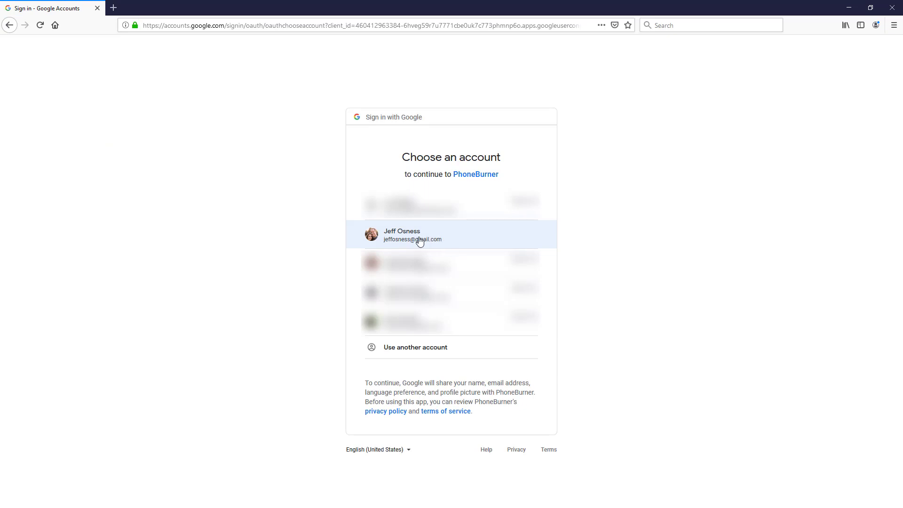
- Pick the Google account and allow PhoneBurner to send email on your behalf
click(420, 242)
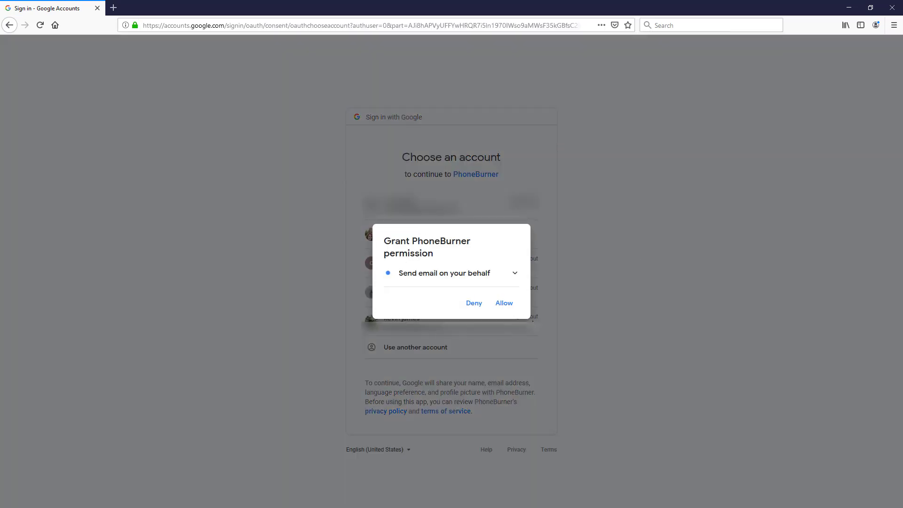
click(516, 274)
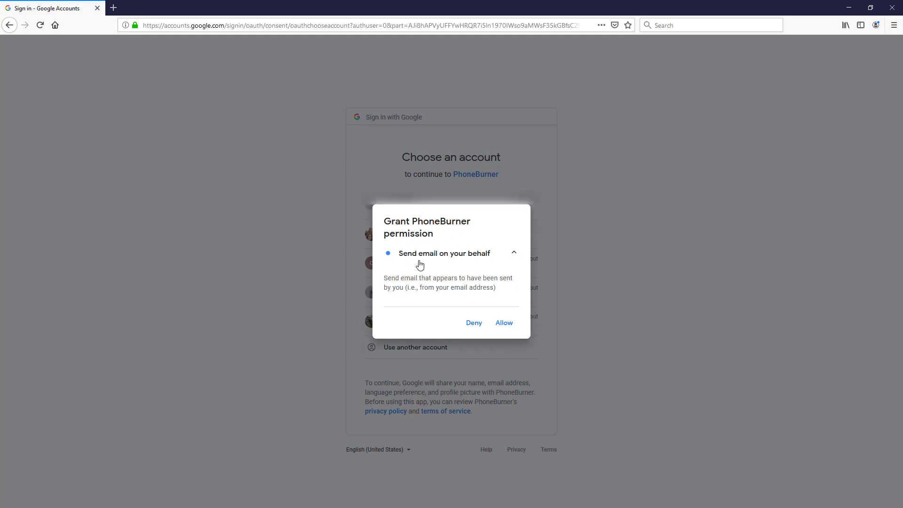
click(503, 323)
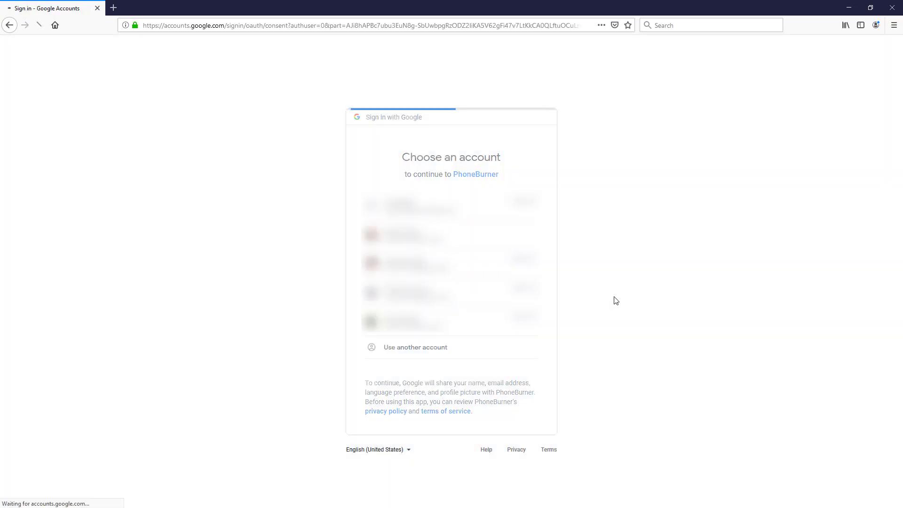
click(515, 419)
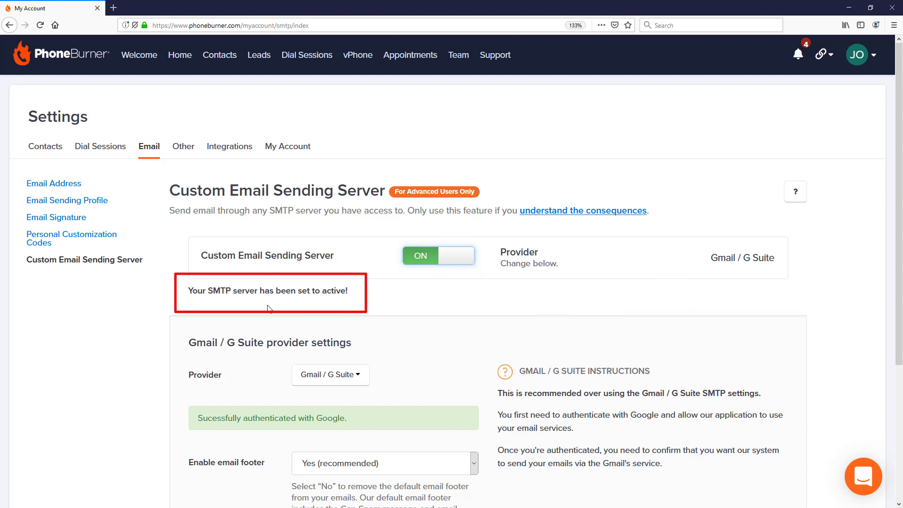
- Wait for 'Your SMTP server has been set to active!' and scroll down to review the settings
scroll(248, 357, down, 3)
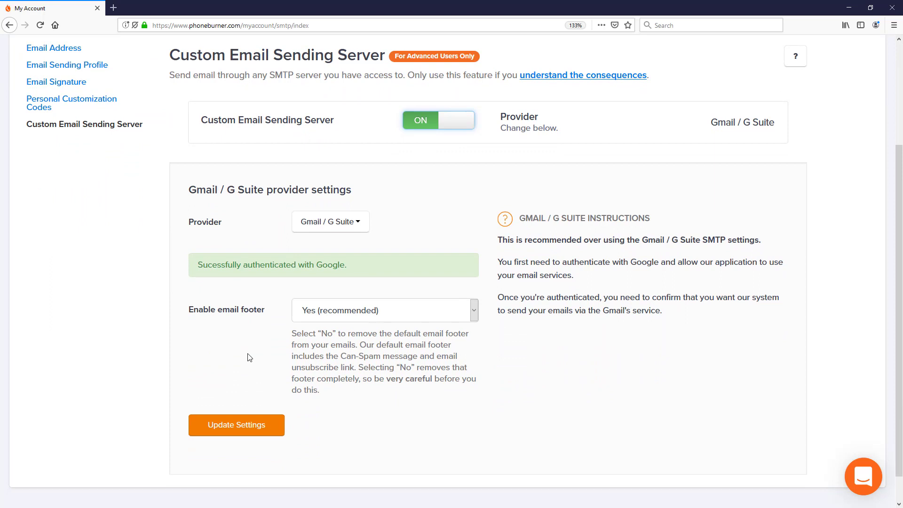
- Switch the provider to Gmail / G Suite SMTP (smtp.gmail.com, port 587, STARTTLS)
click(347, 229)
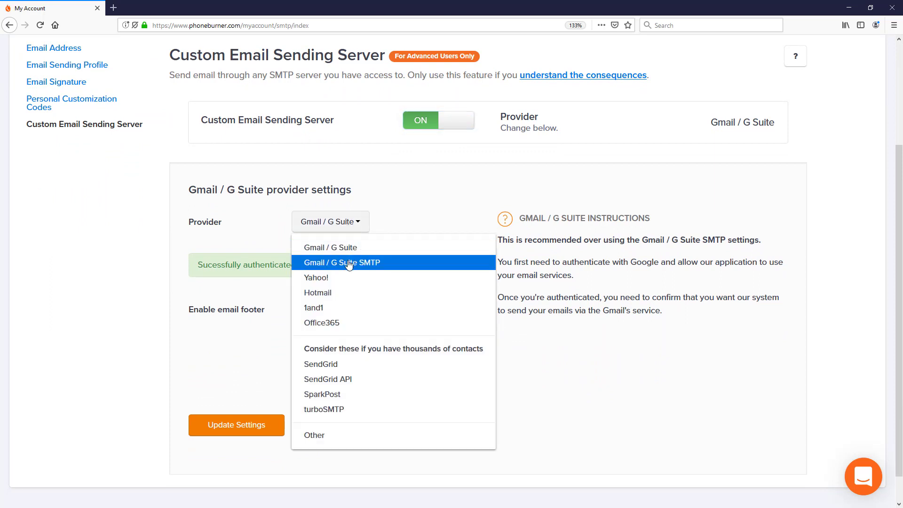
click(348, 265)
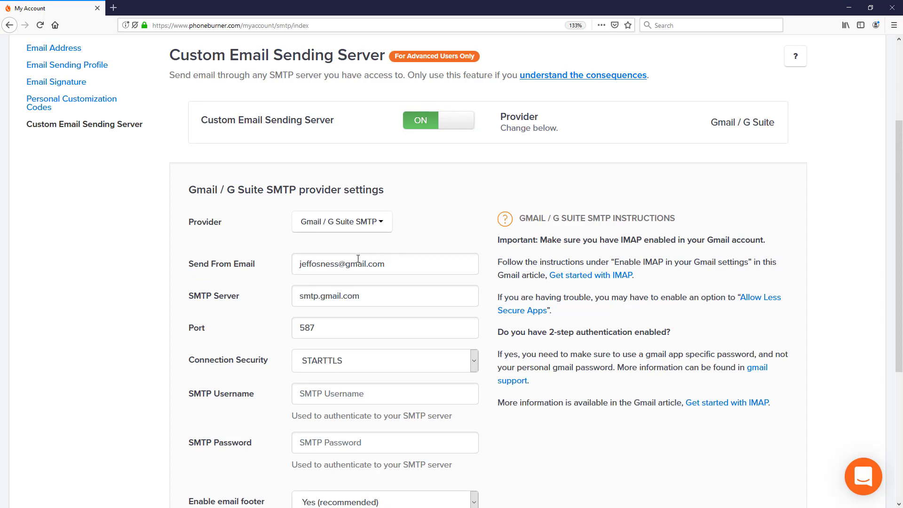
scroll(357, 261, down, 5)
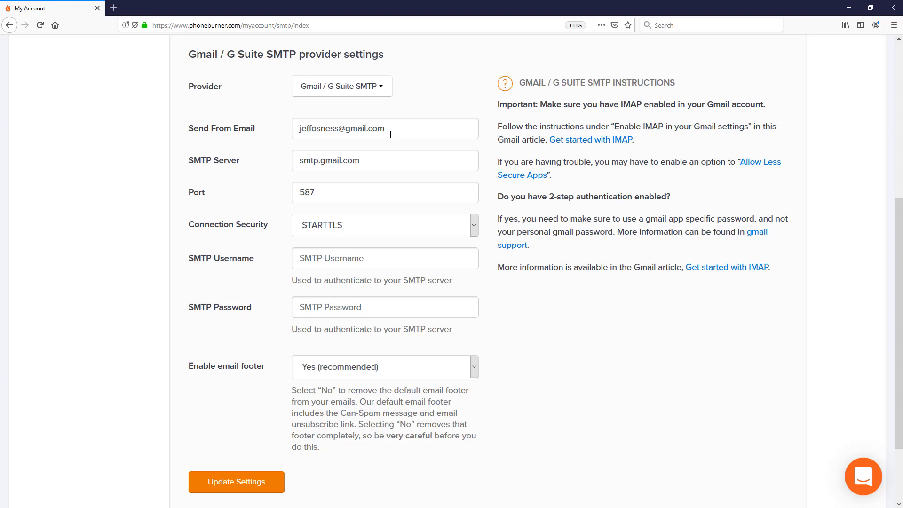
- Copy the Send From Email into SMTP Username and begin entering the SMTP password
drag(388, 129, 287, 130)
key(ctrl+c)
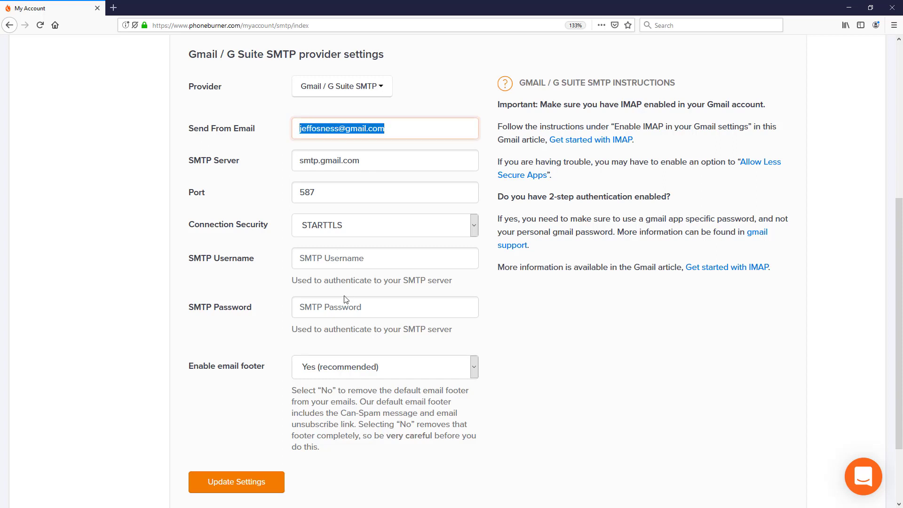
click(352, 259)
key(ctrl+v)
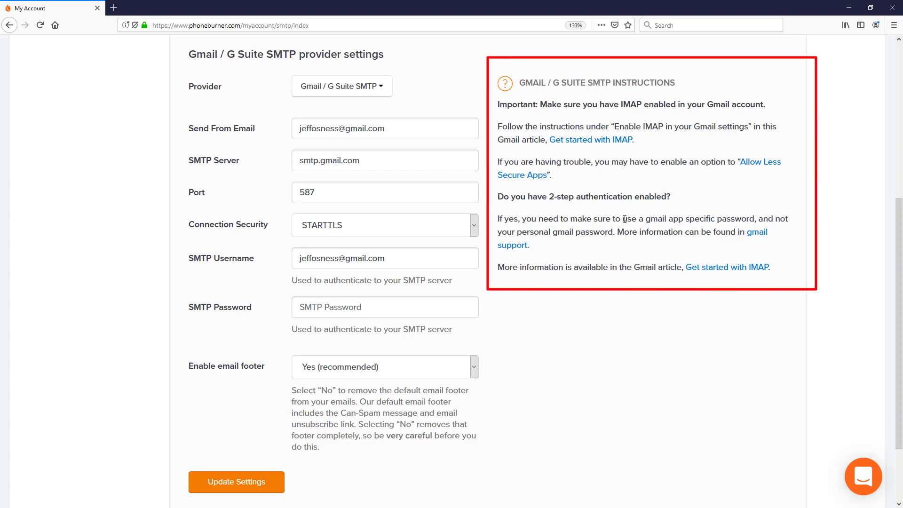
drag(627, 196, 551, 197)
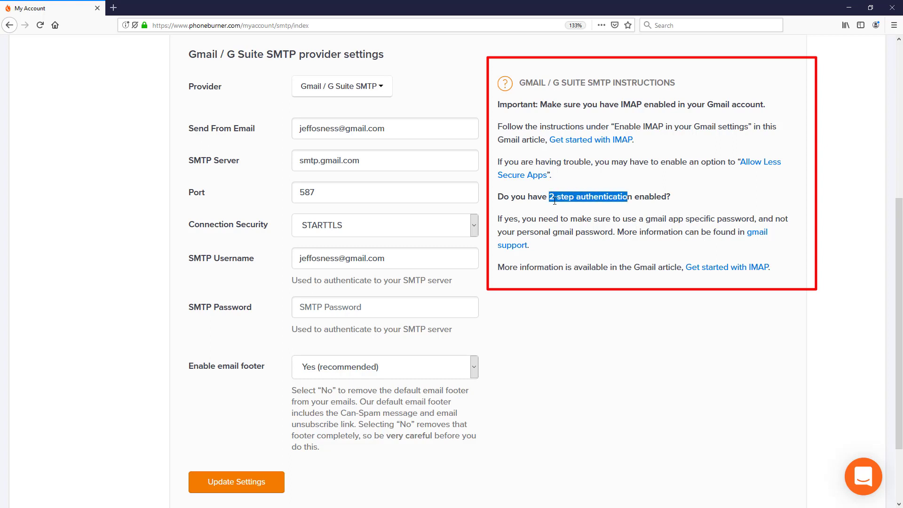
click(351, 311)
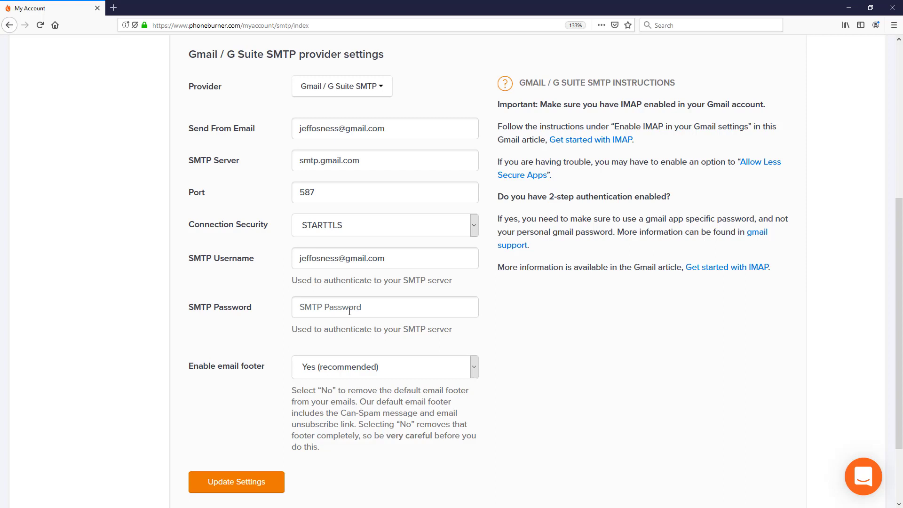
click(349, 311)
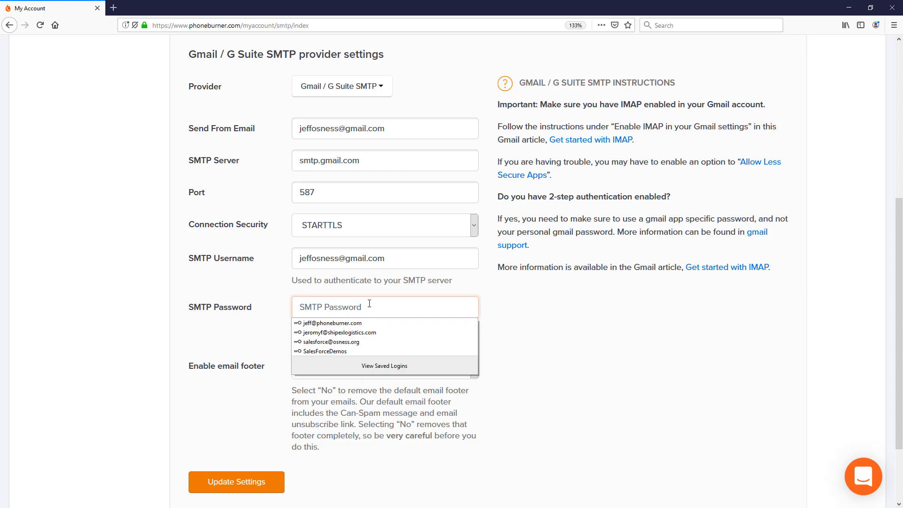
- Enter the SMTP password, update settings, and highlight the 'Username and Password not accepted' error
text(•••••••••••)
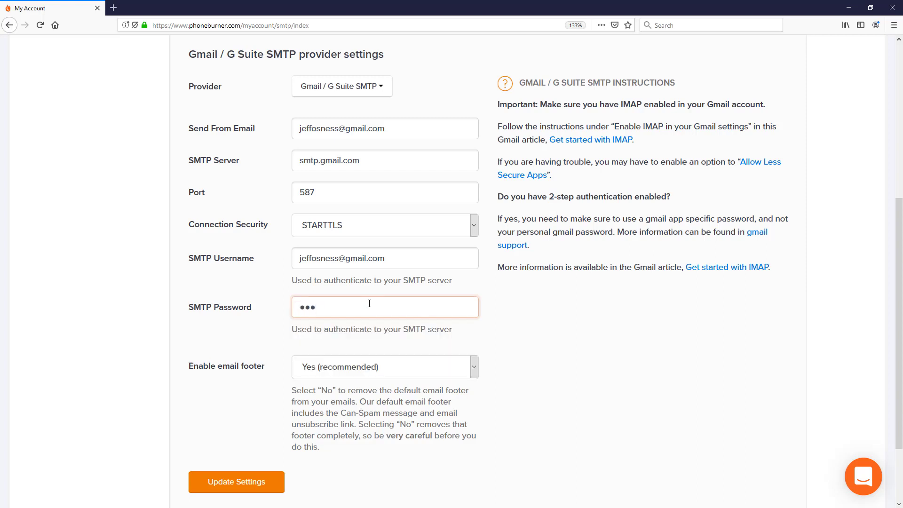
click(236, 485)
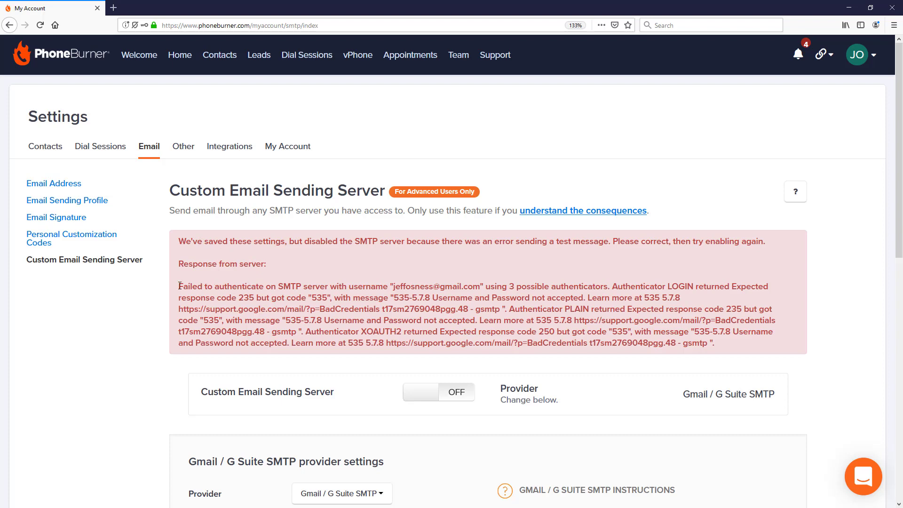
drag(180, 285, 736, 355)
click(609, 329)
drag(526, 298, 431, 295)
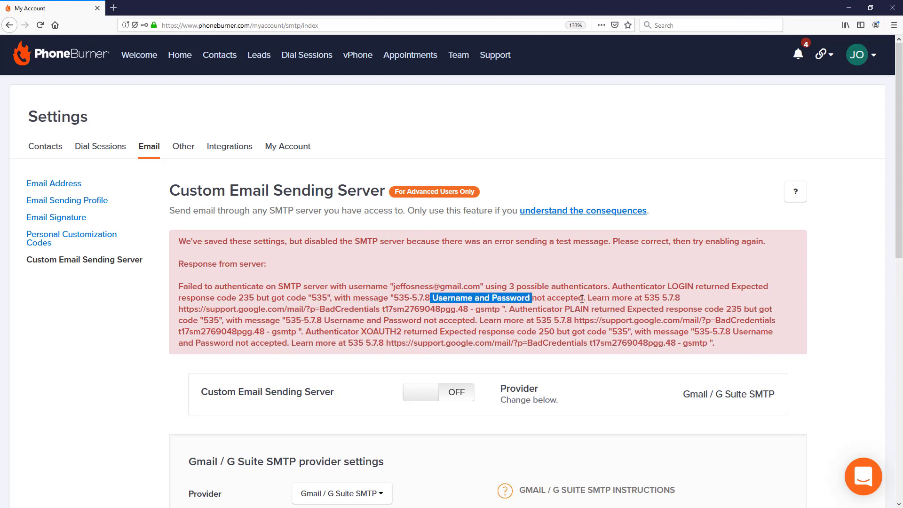
drag(583, 297, 431, 295)
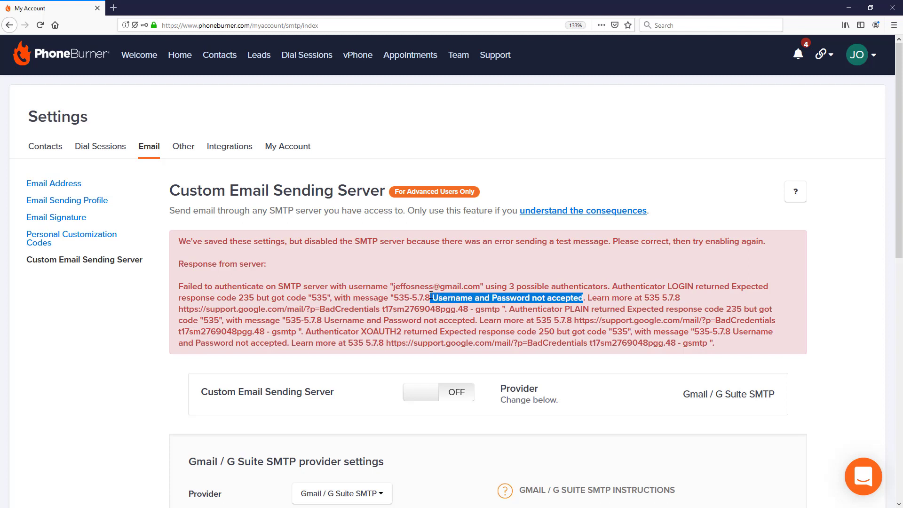
scroll(409, 300, down, 8)
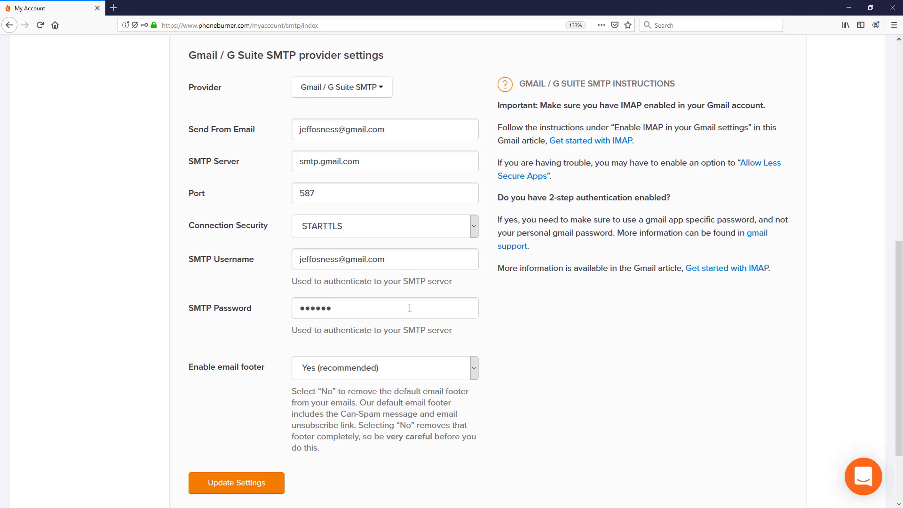
click(758, 235)
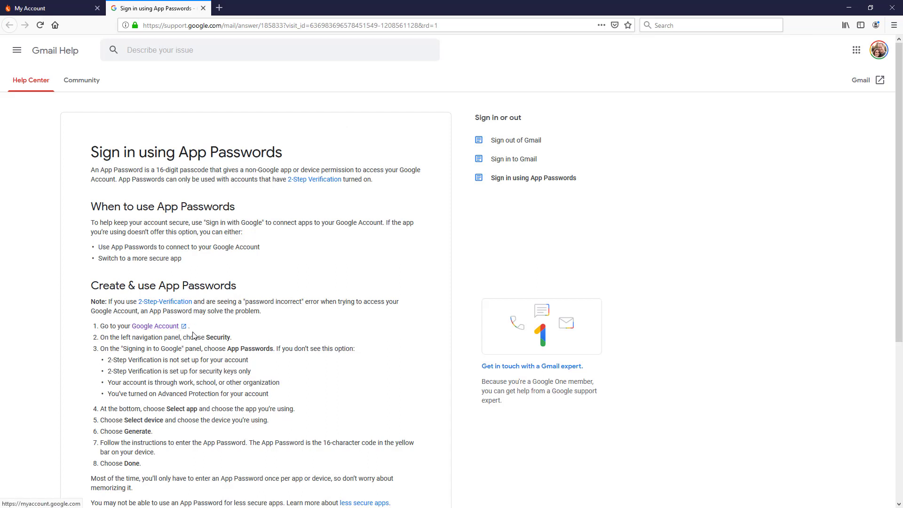
drag(273, 348, 230, 346)
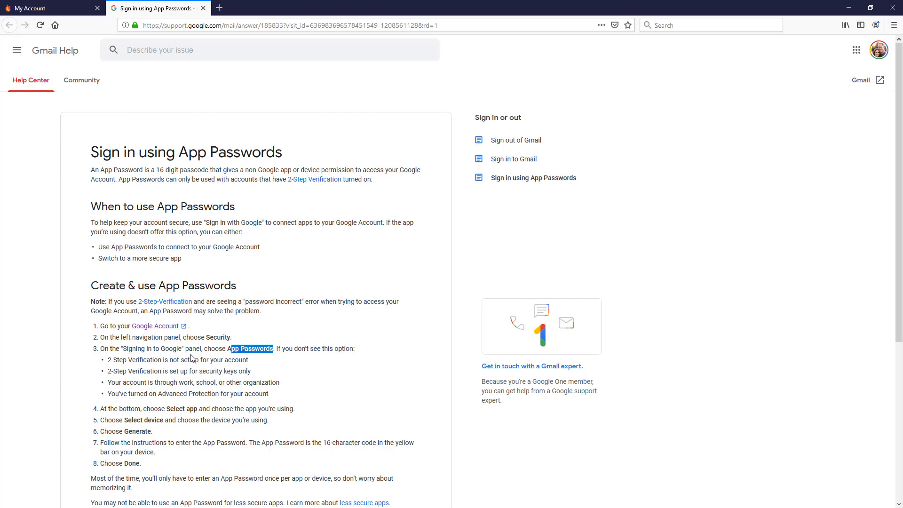
click(203, 8)
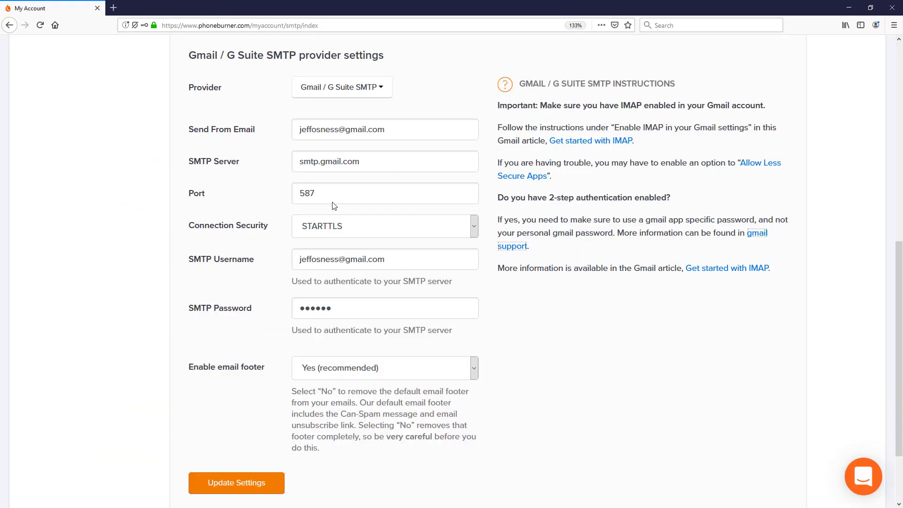
- Return to Gmail / G Suite and confirm 'Send emails using my Google account.'
click(362, 88)
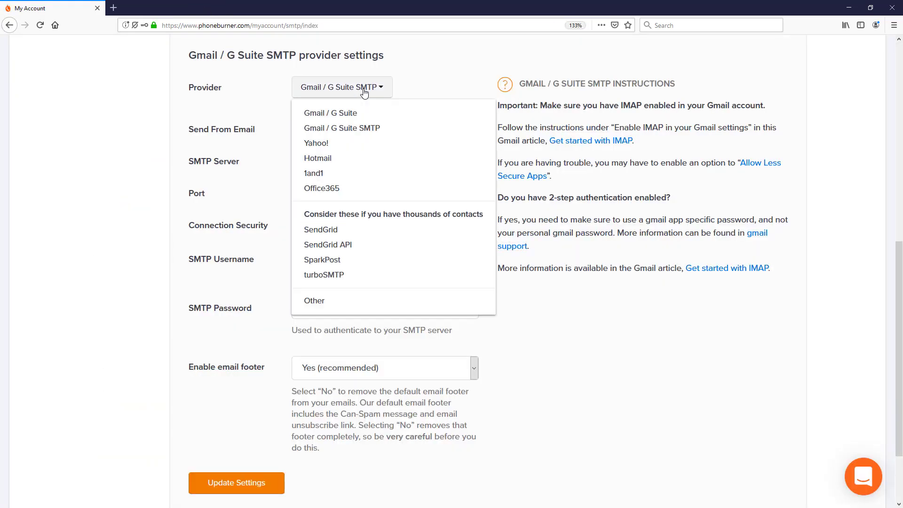
click(330, 117)
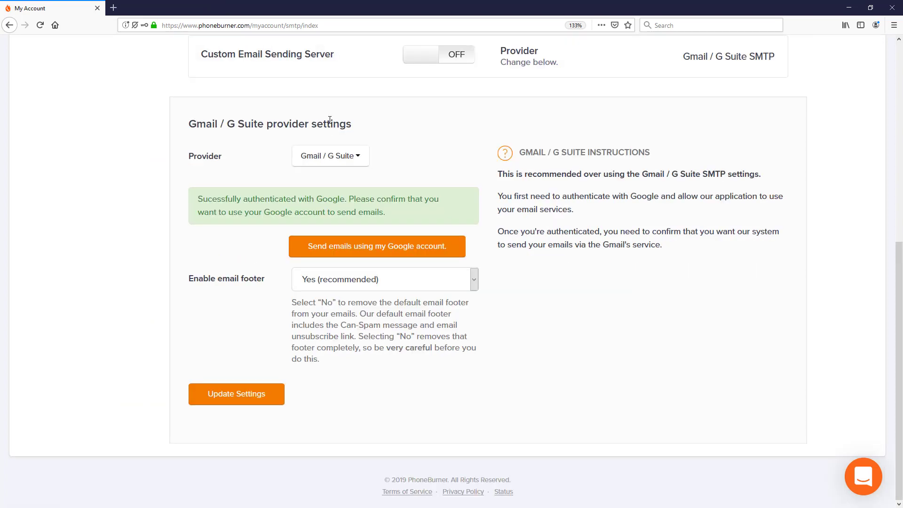
click(355, 249)
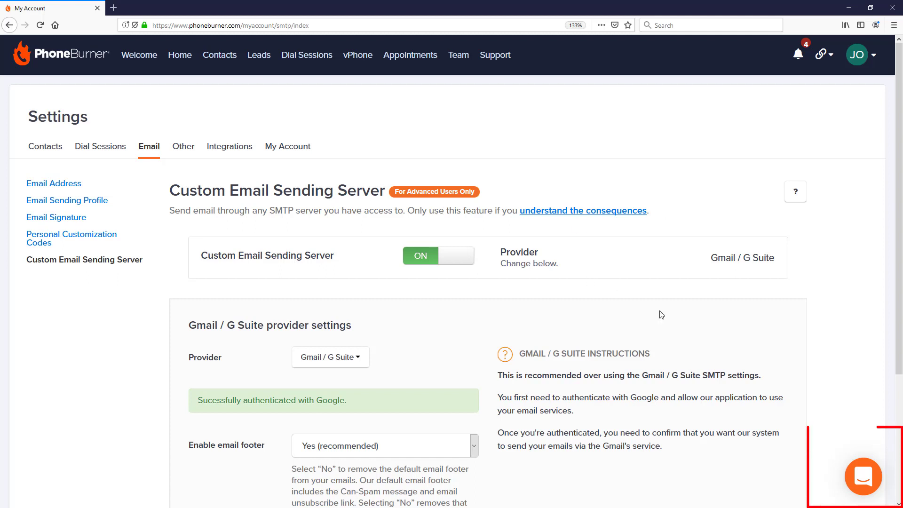
- Open and close the support chat, then go to PhoneBurner's Support page and scroll it
click(865, 475)
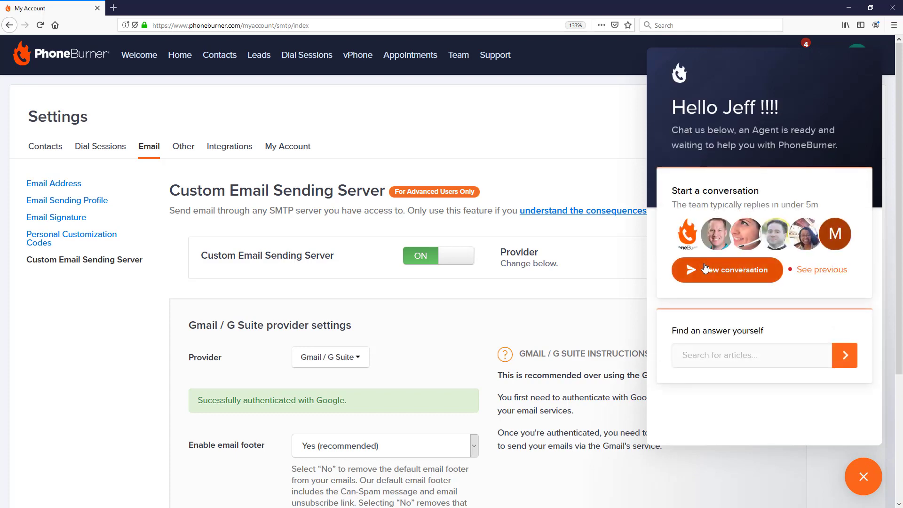
click(602, 329)
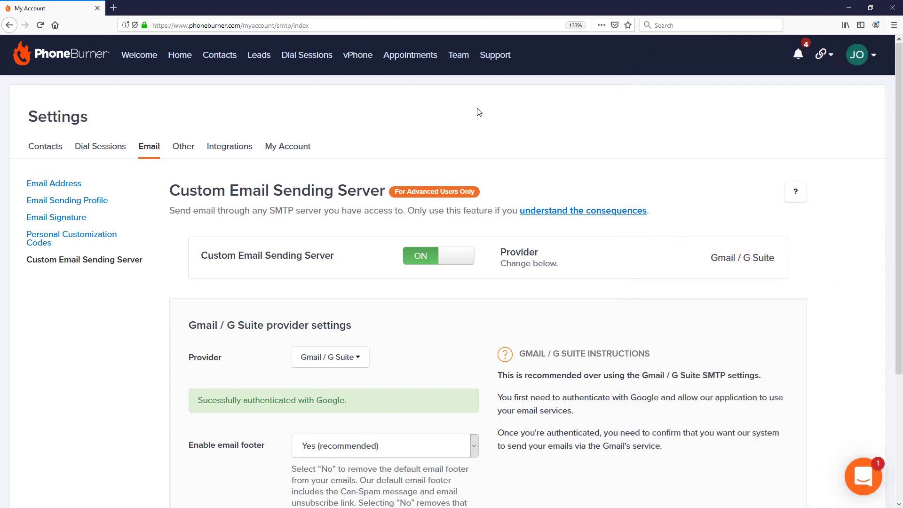
click(506, 60)
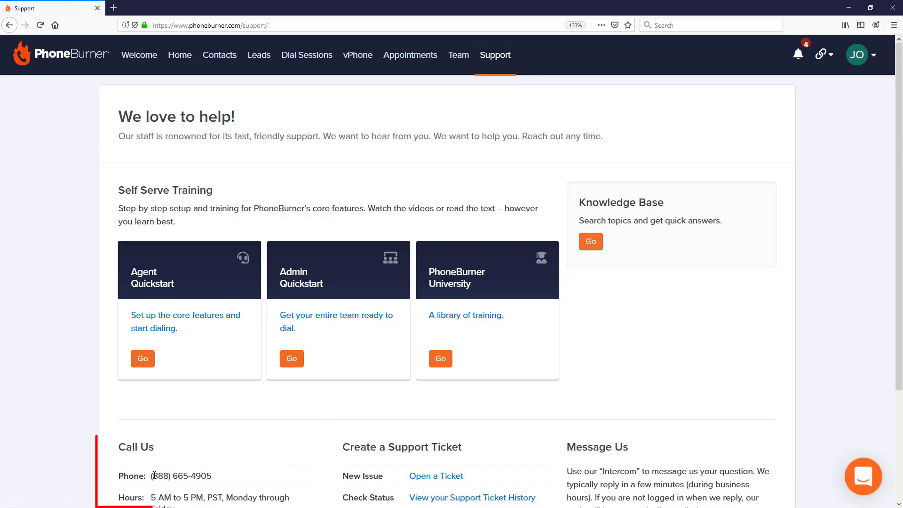
scroll(456, 365, down, 3)
scroll(659, 226, up, 5)
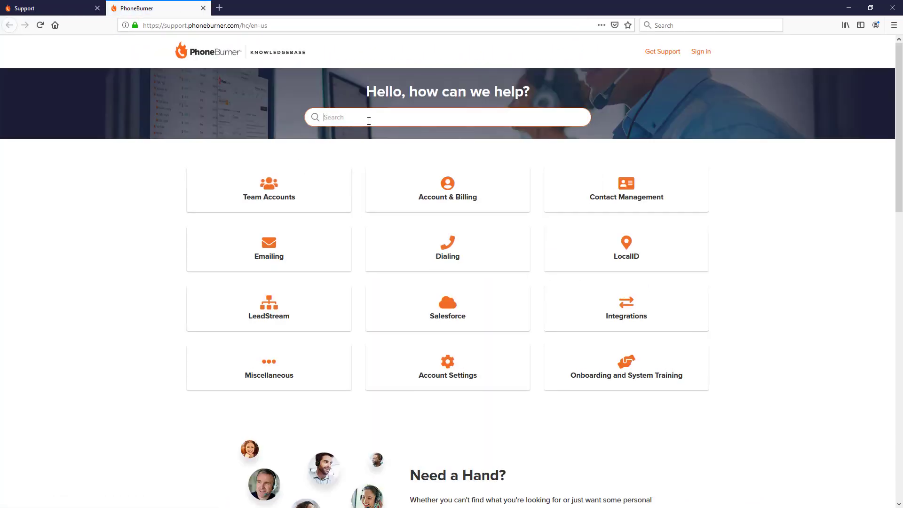
- Search the knowledge base for 'smtp' and scroll through the 12 results
text(smtp)
key(Return)
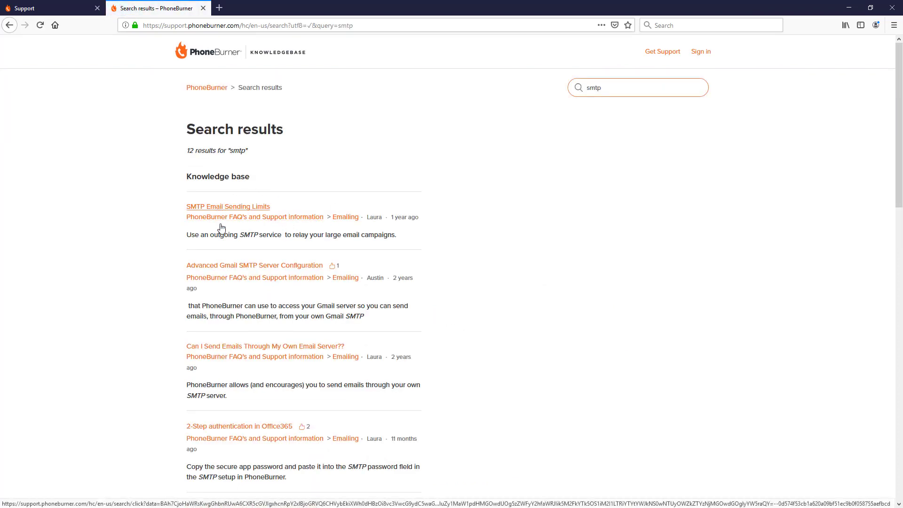
scroll(264, 332, down, 1)
scroll(264, 332, down, 3)
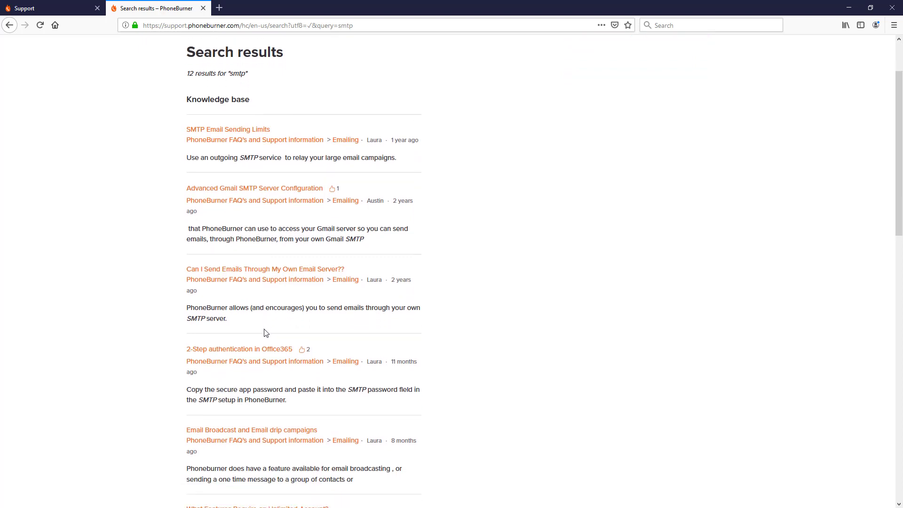